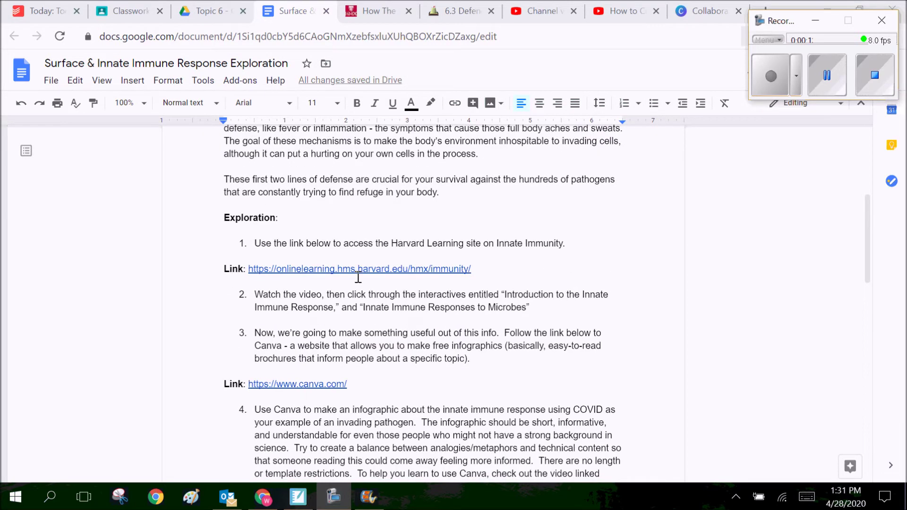
# Step: Open the Canva website from the link in the assignment document and sign up with the school Google account
pyautogui.scroll(-2, 416, 323)
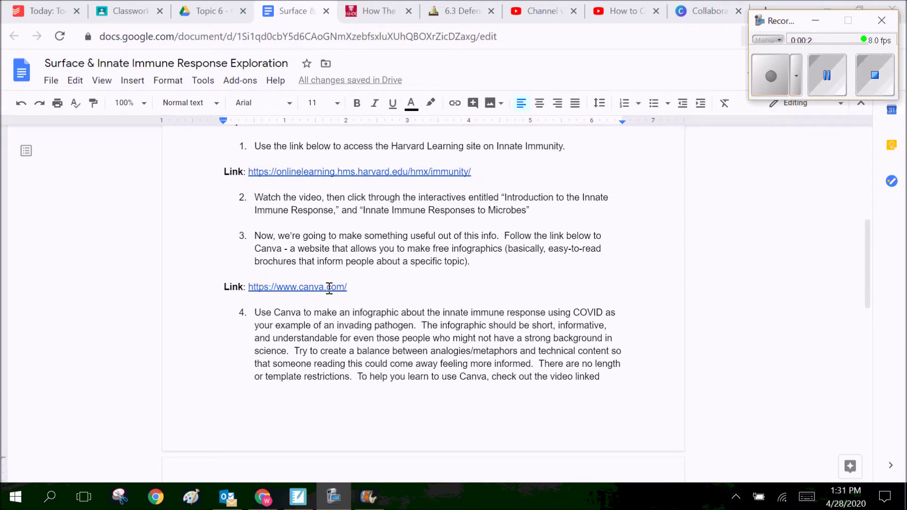
pyautogui.click(329, 287)
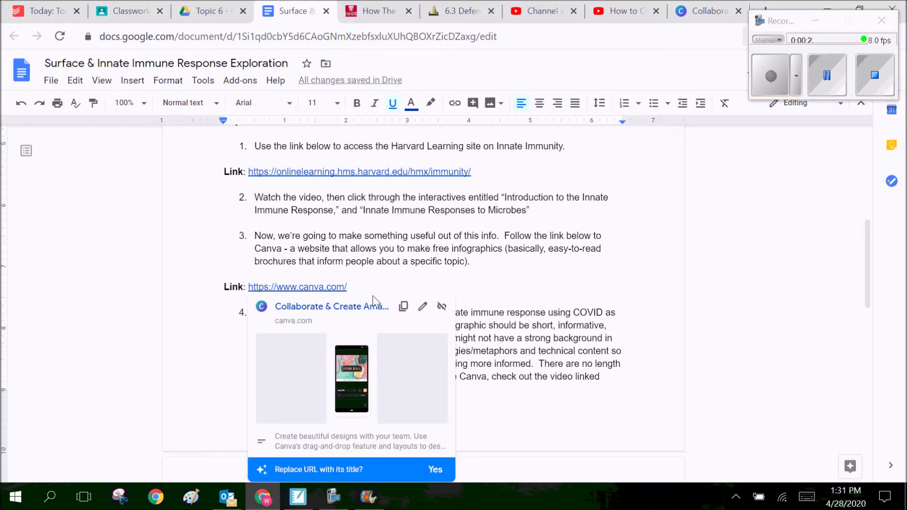
pyautogui.click(350, 307)
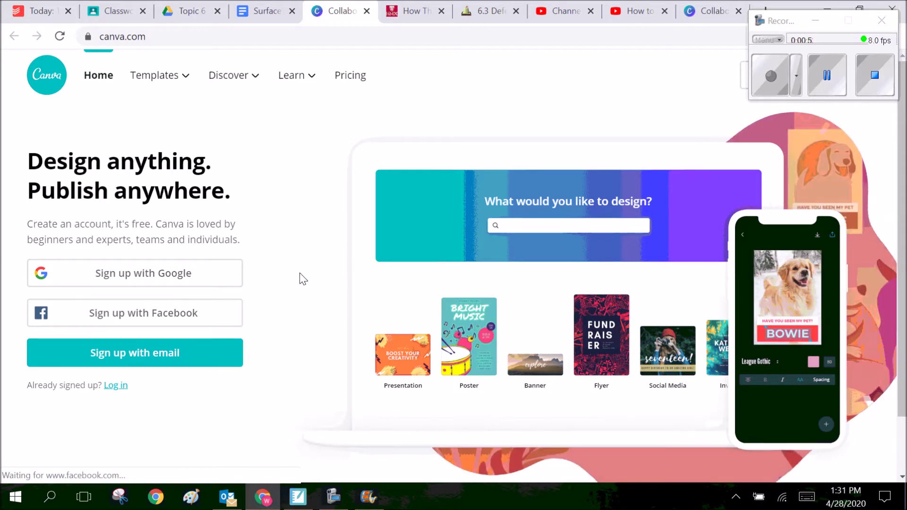
pyautogui.click(233, 284)
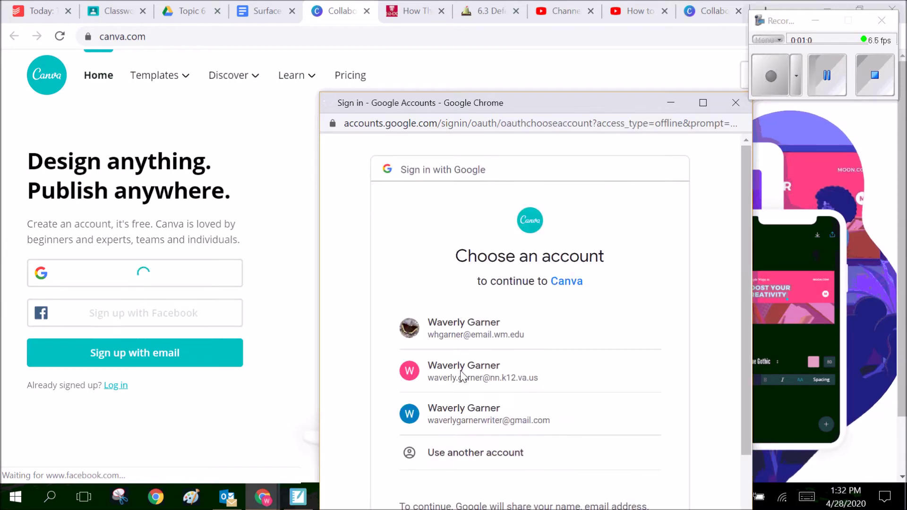
pyautogui.click(461, 377)
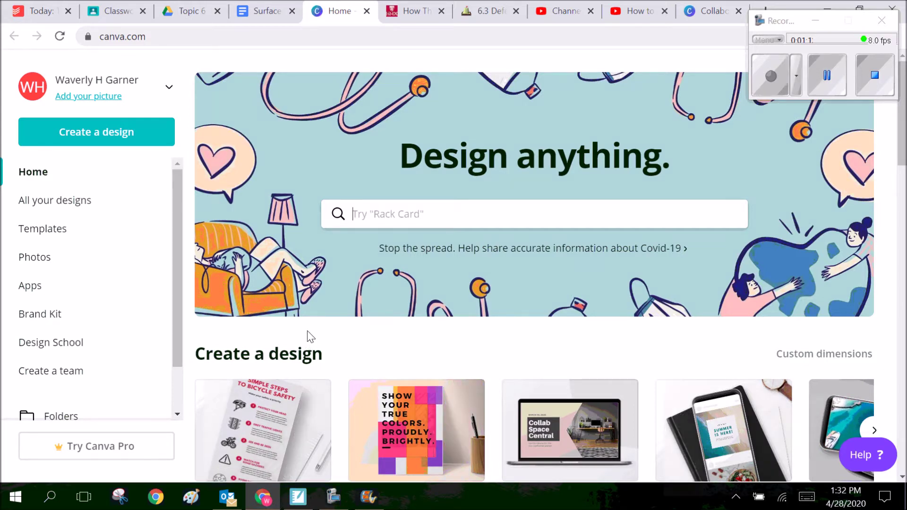
# Step: Create a new blank design of the Infographic type
pyautogui.click(110, 138)
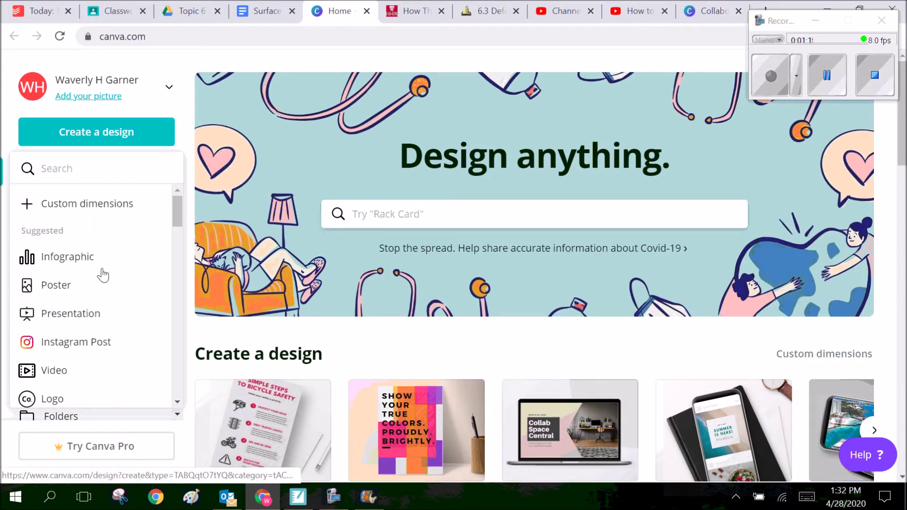
pyautogui.scroll(-2, 90, 263)
pyautogui.scroll(-10, 90, 264)
pyautogui.scroll(12, 90, 263)
pyautogui.scroll(1, 90, 263)
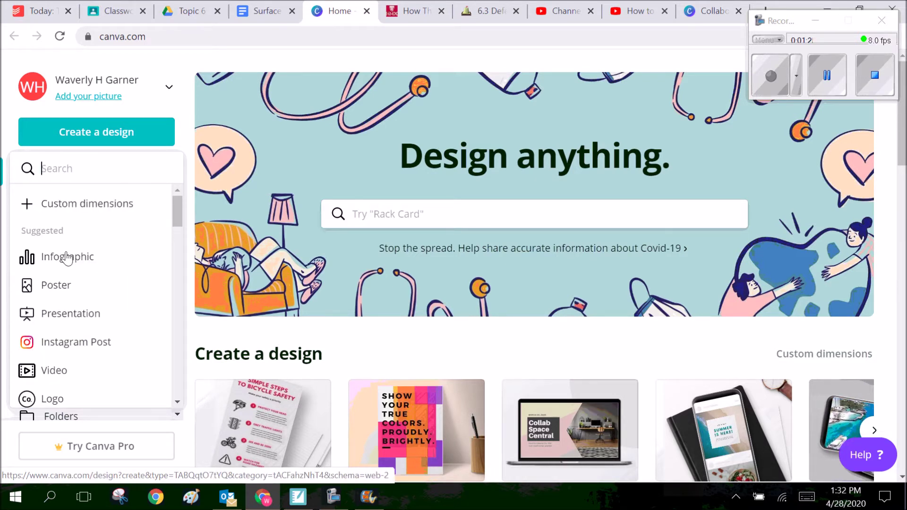
pyautogui.click(66, 257)
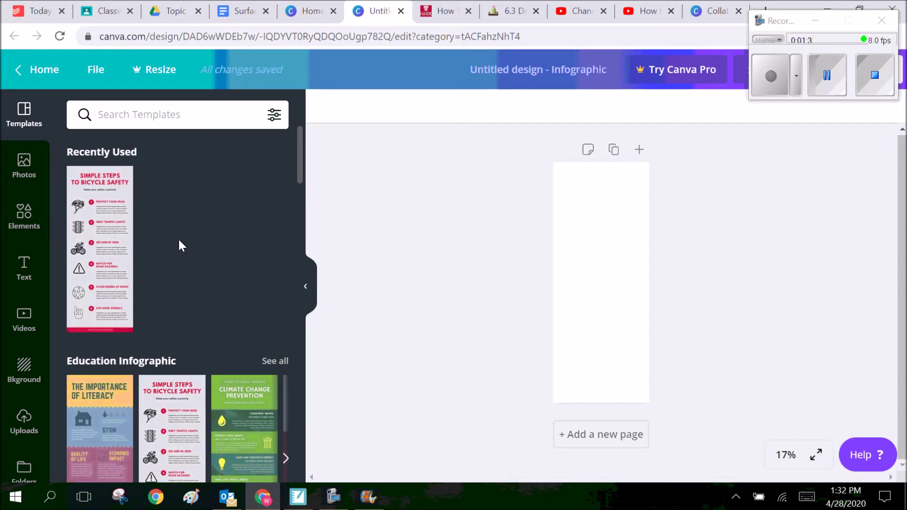
# Step: Browse the infographic templates, from the Education, Process, Business, Timeline and Charity categories through the full list of all results
pyautogui.scroll(-3, 179, 246)
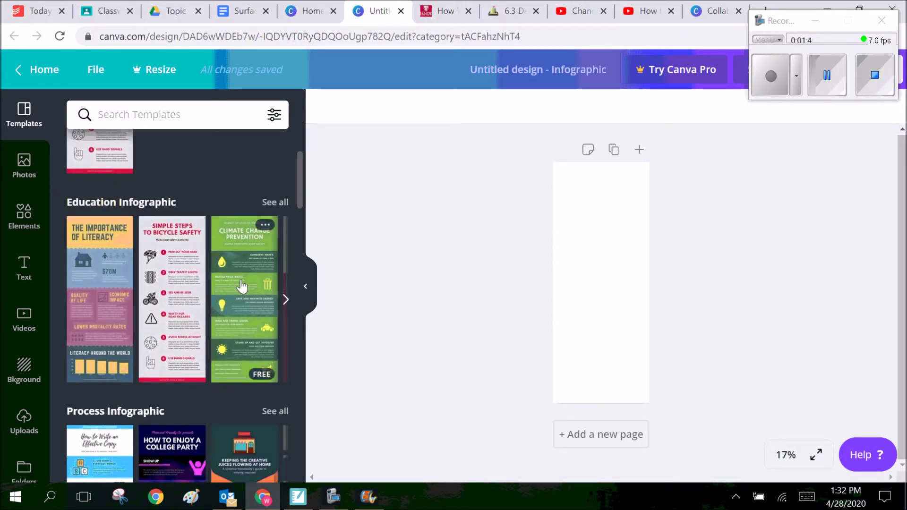
pyautogui.scroll(-3, 159, 315)
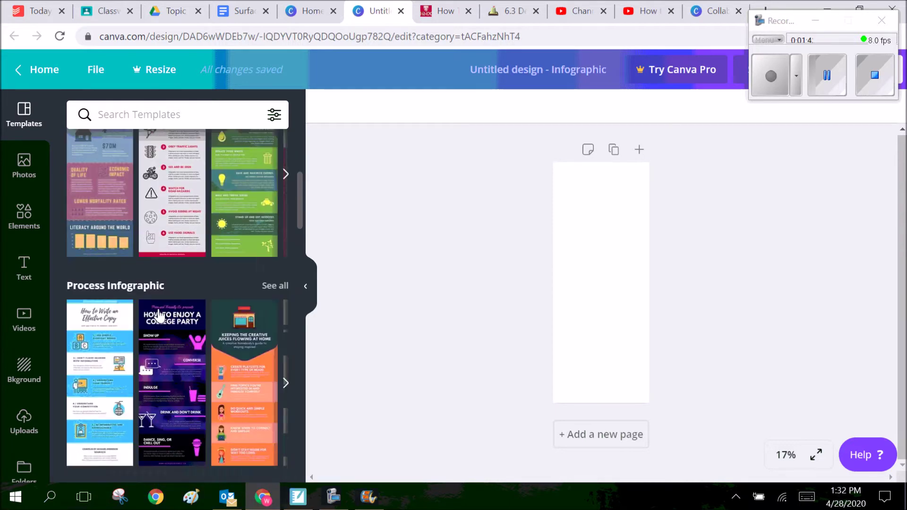
pyautogui.scroll(-2, 159, 315)
pyautogui.scroll(-5, 105, 286)
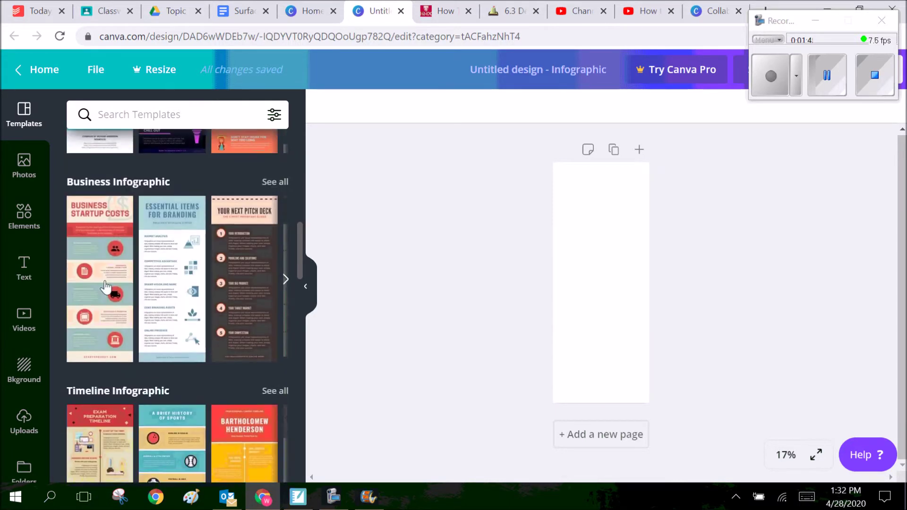
pyautogui.scroll(-2, 183, 265)
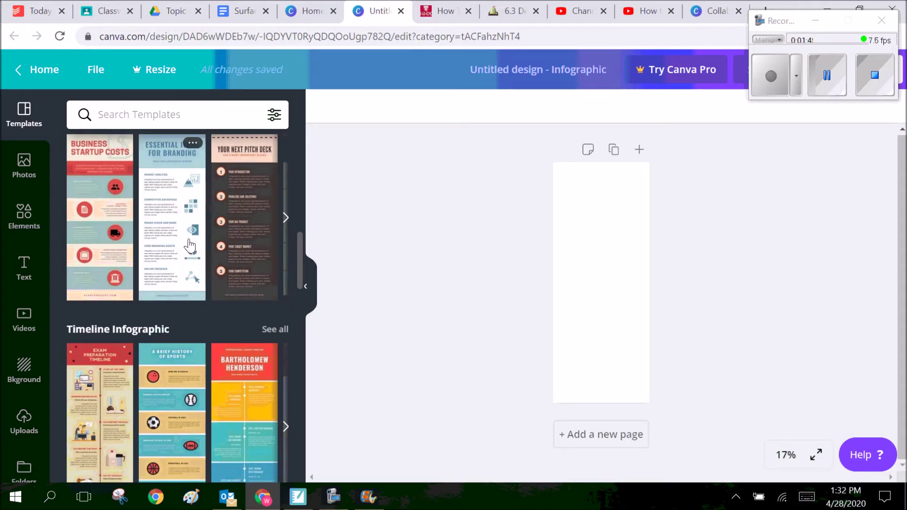
pyautogui.scroll(-3, 203, 293)
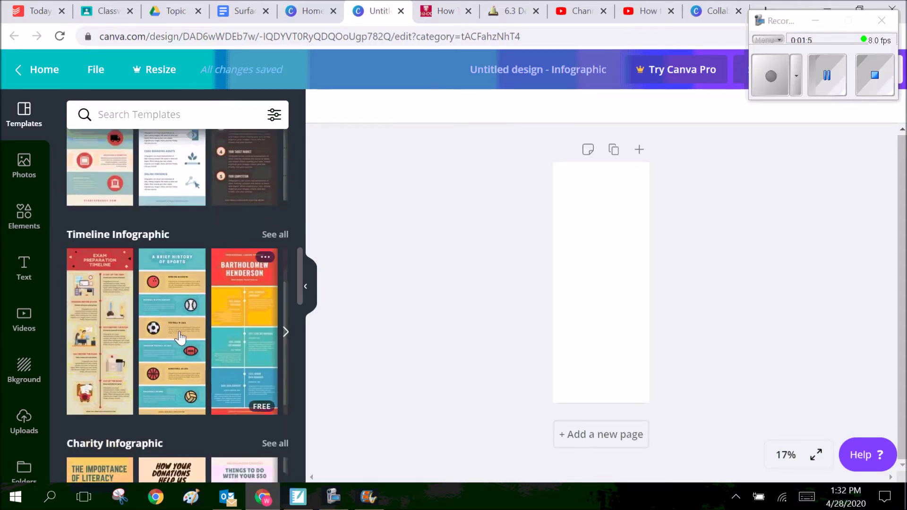
pyautogui.scroll(-8, 142, 359)
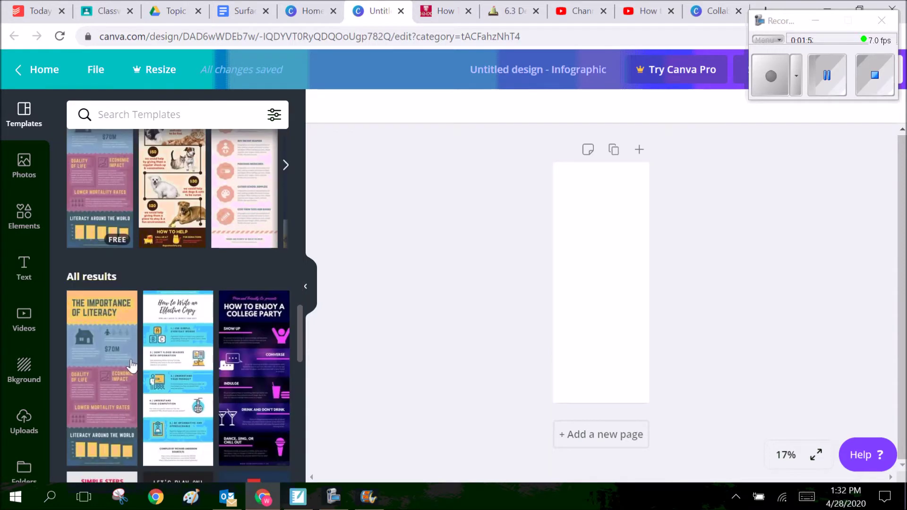
pyautogui.scroll(-15, 132, 359)
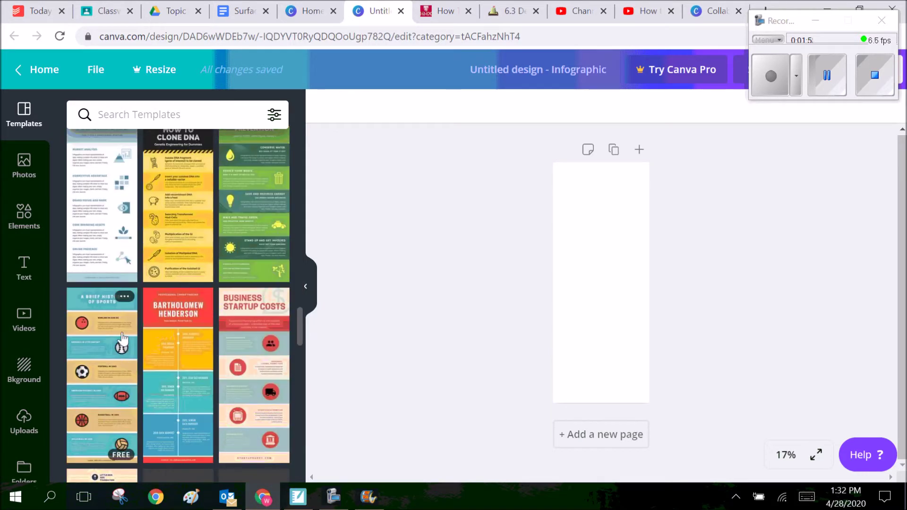
pyautogui.scroll(-6, 120, 331)
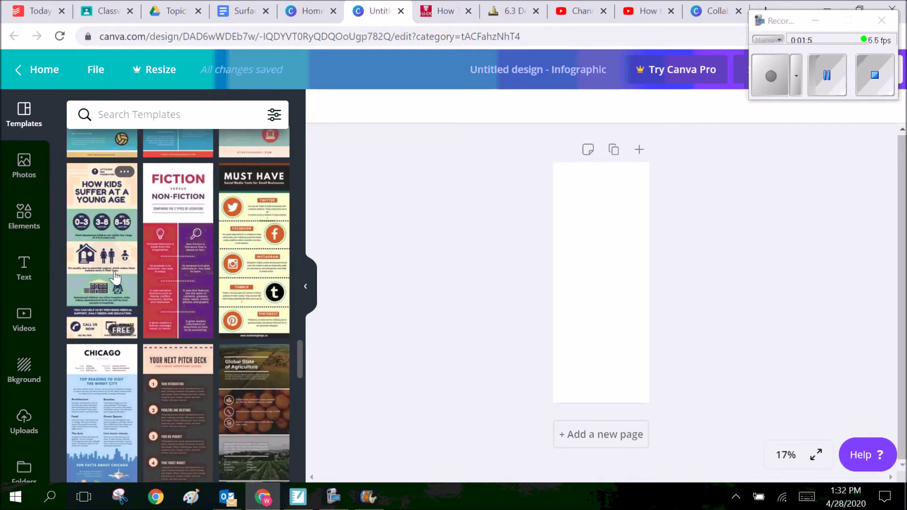
pyautogui.scroll(10, 198, 297)
pyautogui.scroll(10, 226, 307)
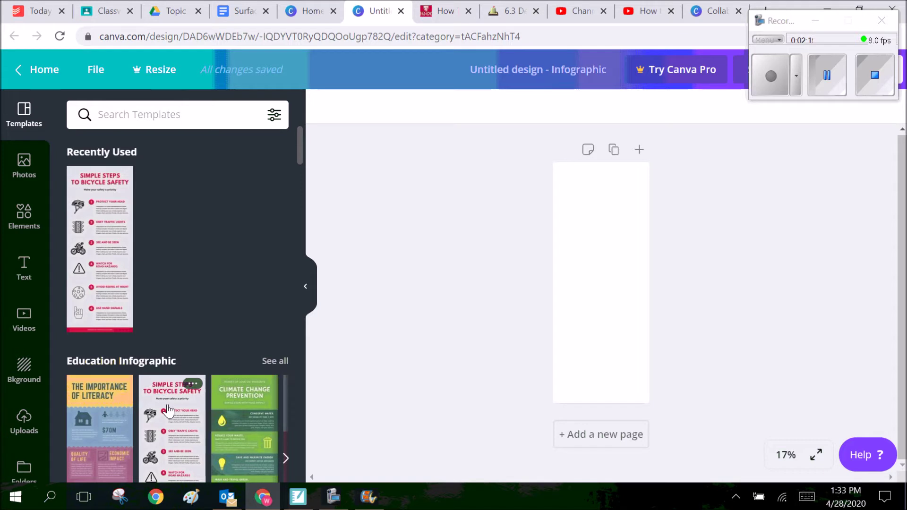
# Step: Apply the "Simple Steps to Bicycle Safety" education template to the blank page and check the page in full-screen view
pyautogui.click(168, 410)
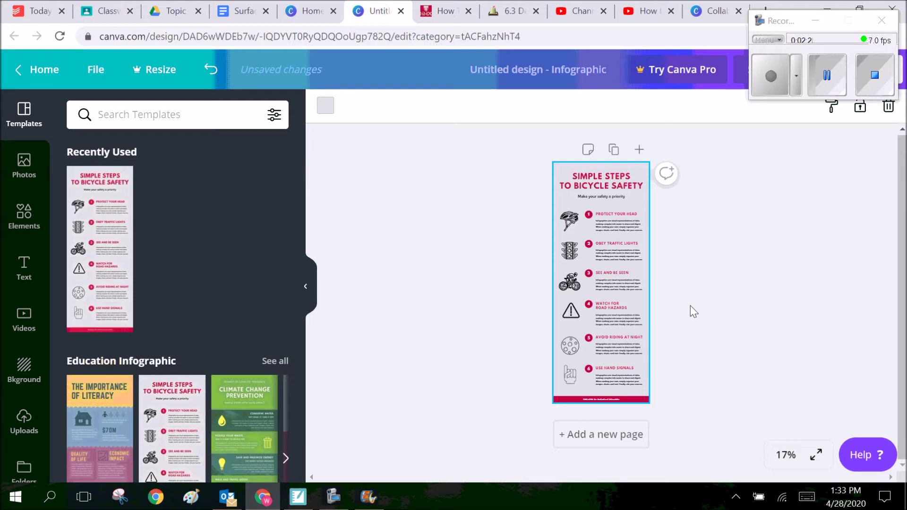
pyautogui.scroll(5, 693, 310)
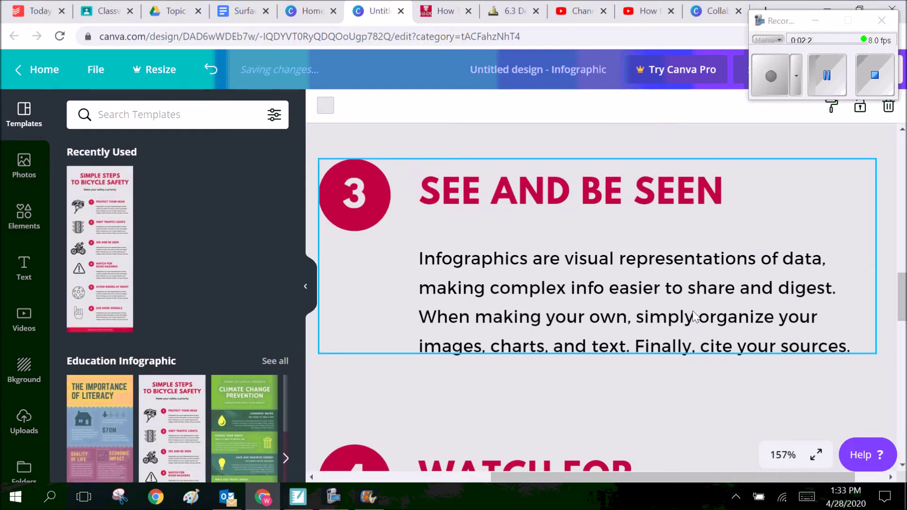
pyautogui.scroll(-6, 695, 296)
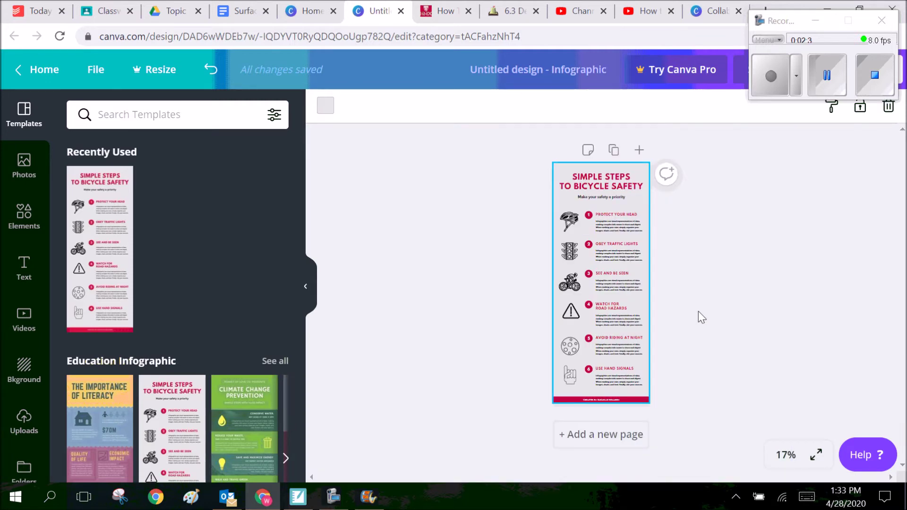
pyautogui.scroll(2, 698, 310)
pyautogui.scroll(-1, 698, 311)
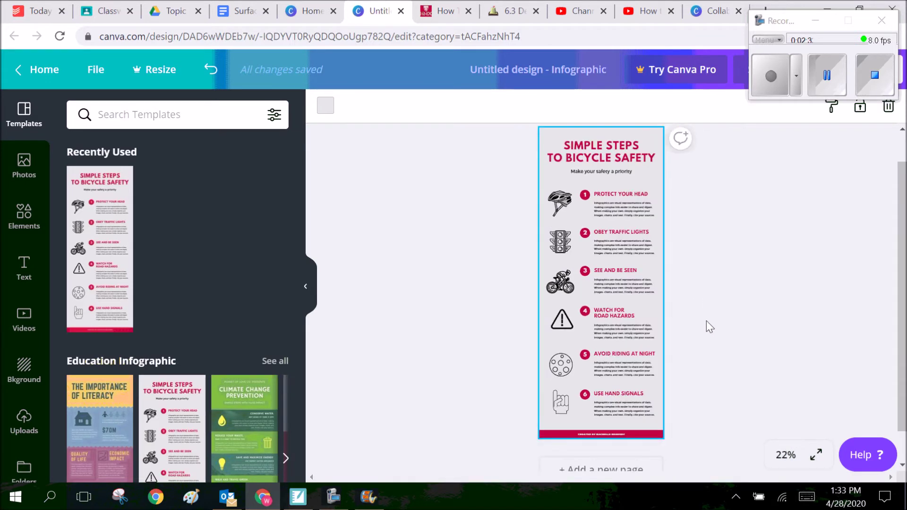
pyautogui.click(816, 454)
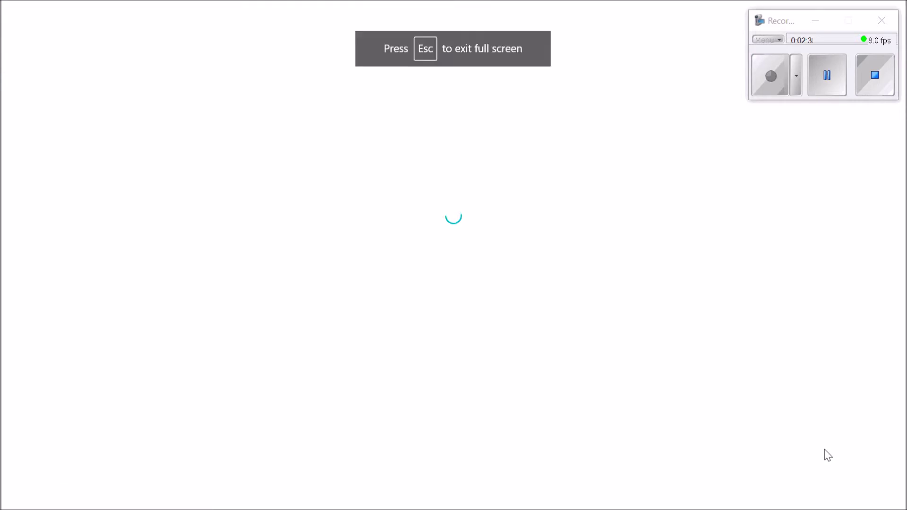
pyautogui.press('Escape')
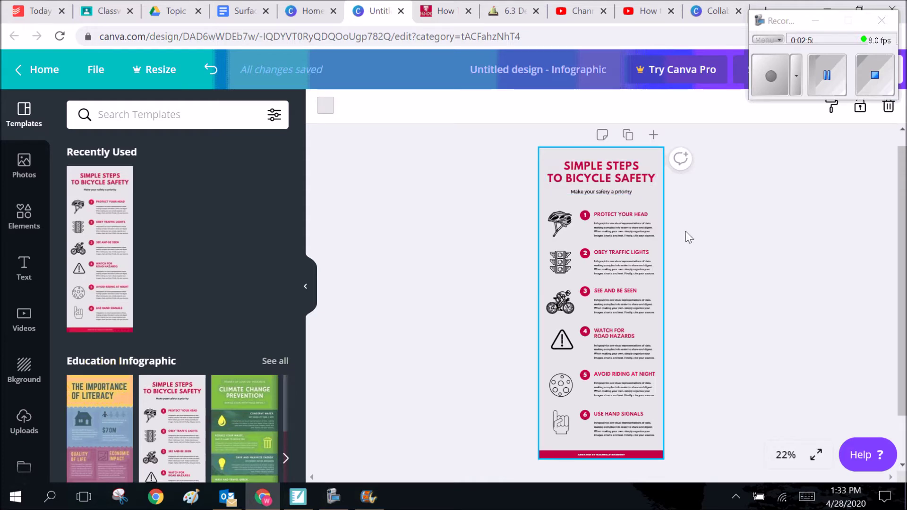
# Step: Replace the infographic's main title with "THE INNATE IMMUNE SYSTEM"
pyautogui.scroll(6, 685, 231)
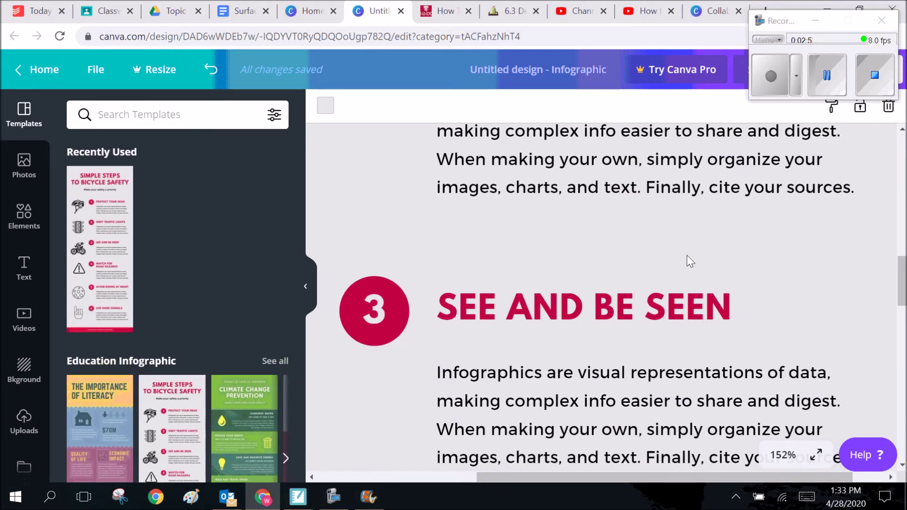
pyautogui.scroll(-1, 687, 262)
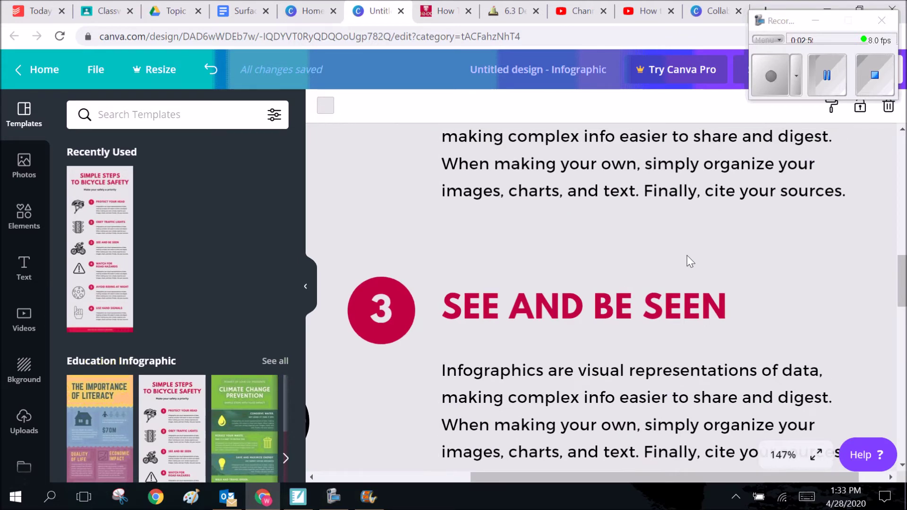
pyautogui.scroll(-2, 687, 255)
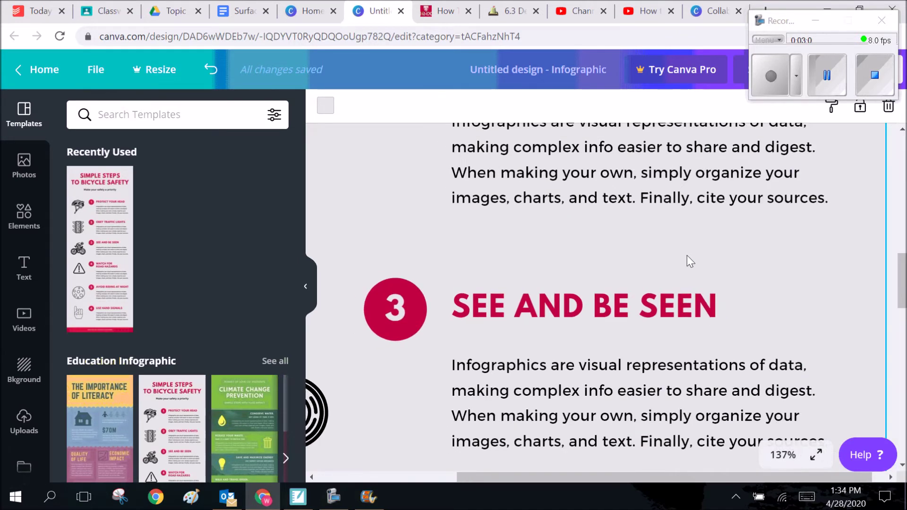
pyautogui.scroll(-1, 687, 261)
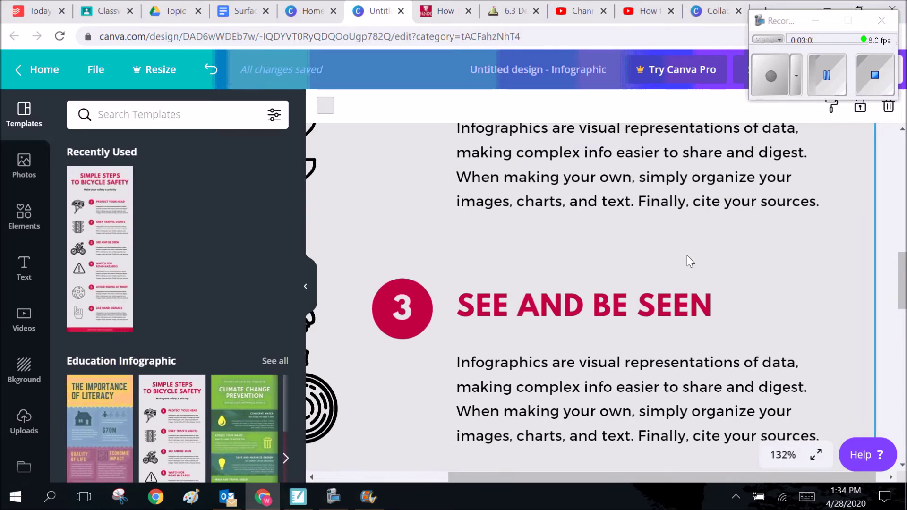
pyautogui.scroll(-3, 686, 256)
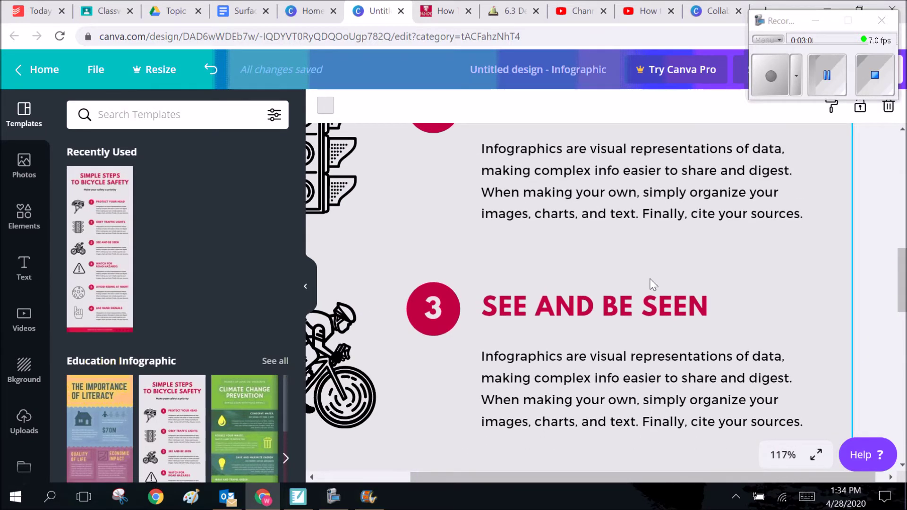
pyautogui.scroll(10, 650, 283)
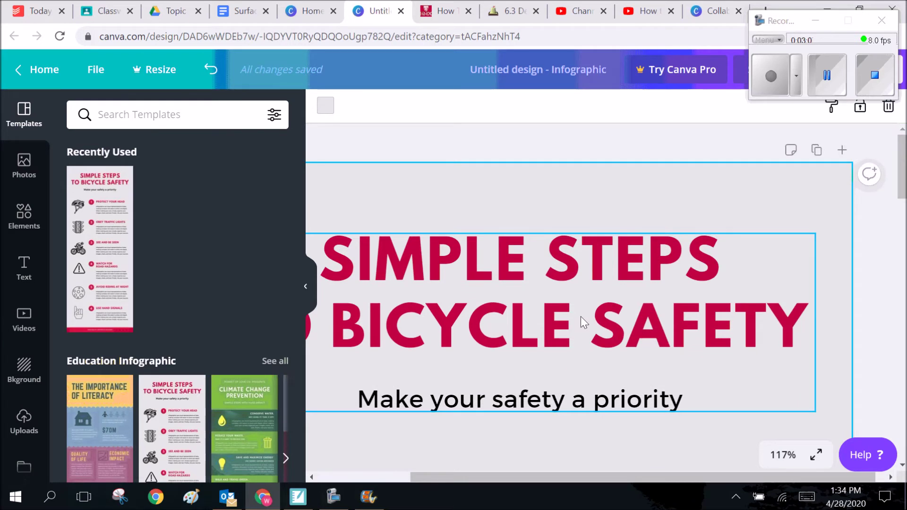
pyautogui.doubleClick(568, 313)
pyautogui.moveTo(805, 324); pyautogui.dragTo(338, 269)
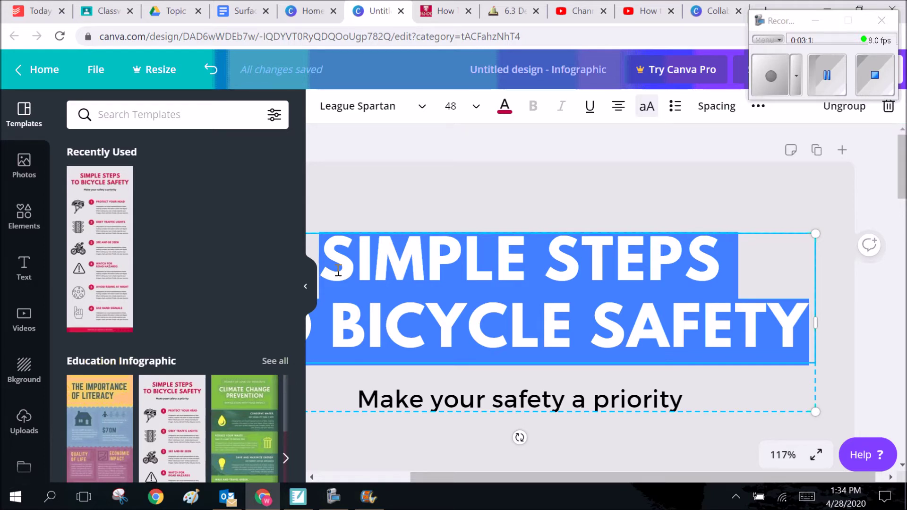
pyautogui.write('THE INNATE ')
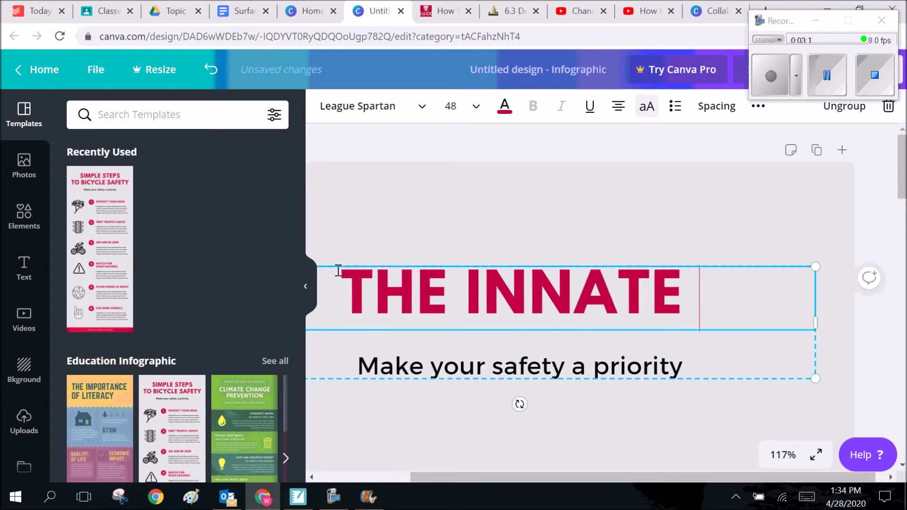
pyautogui.write('IMMUNE SYSTEM')
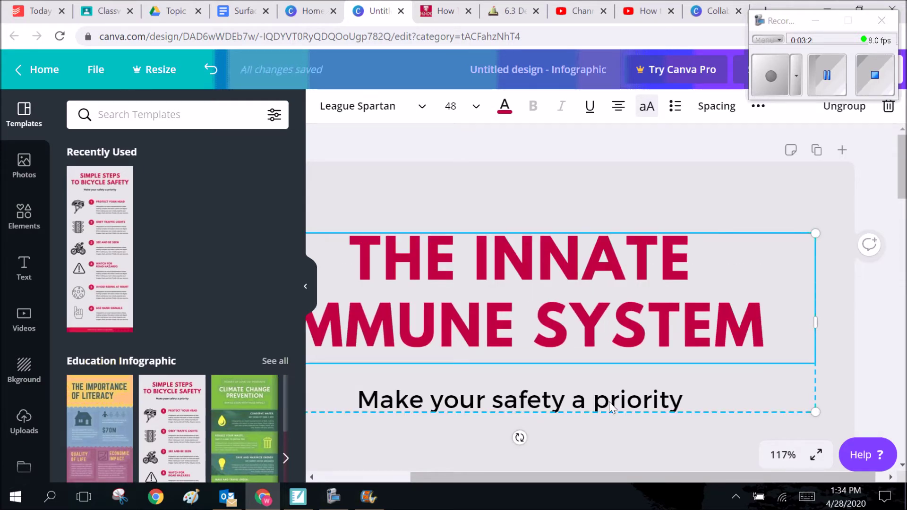
# Step: Replace the subtitle "Make your safety a priority" beneath the main title with "The Body's First Defense"
pyautogui.click(654, 399)
pyautogui.doubleClick(664, 398)
pyautogui.click(697, 399)
pyautogui.moveTo(697, 399); pyautogui.dragTo(383, 416)
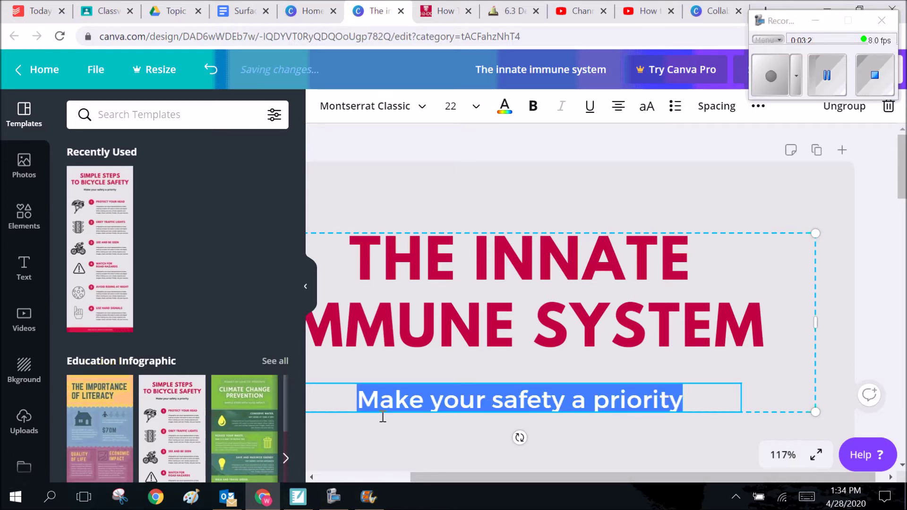
pyautogui.press('BackSpace')
pyautogui.write('THe b')
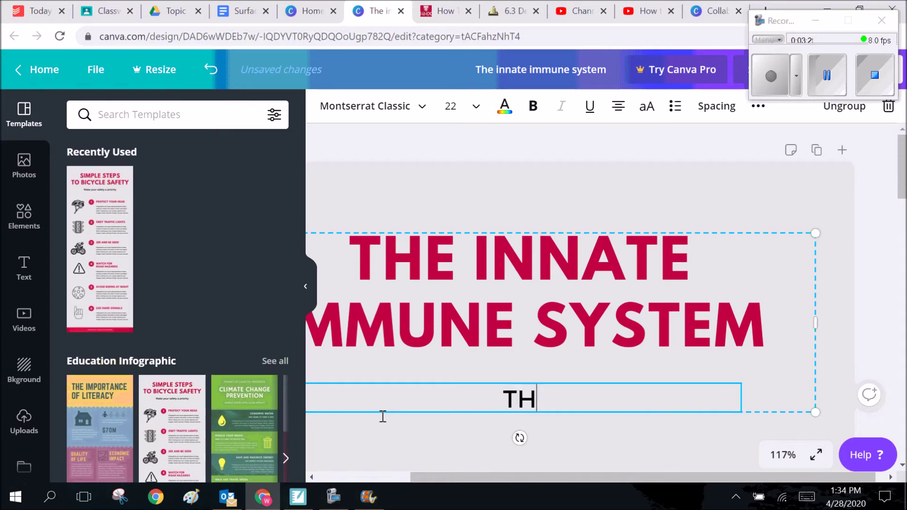
pyautogui.press('BackSpace')
pyautogui.press('BackSpace')
pyautogui.write('he Boy')
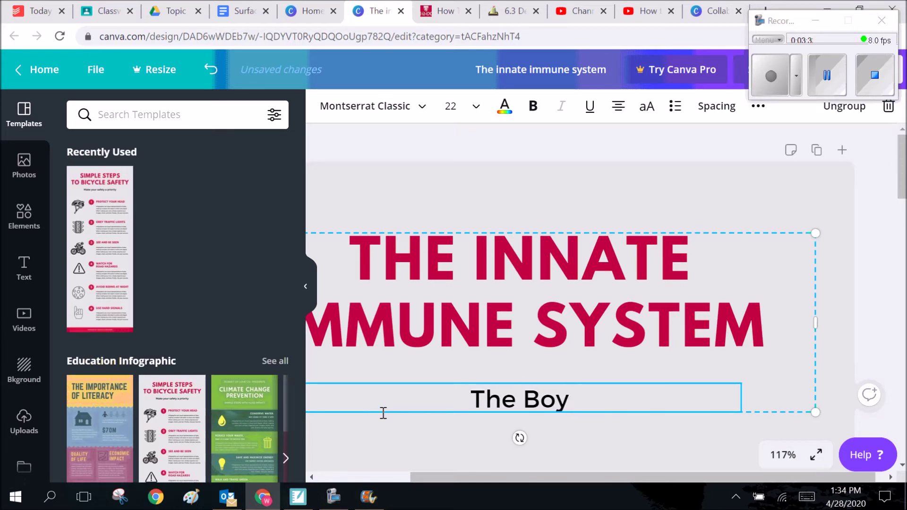
pyautogui.press('BackSpace')
pyautogui.write('dy[s')
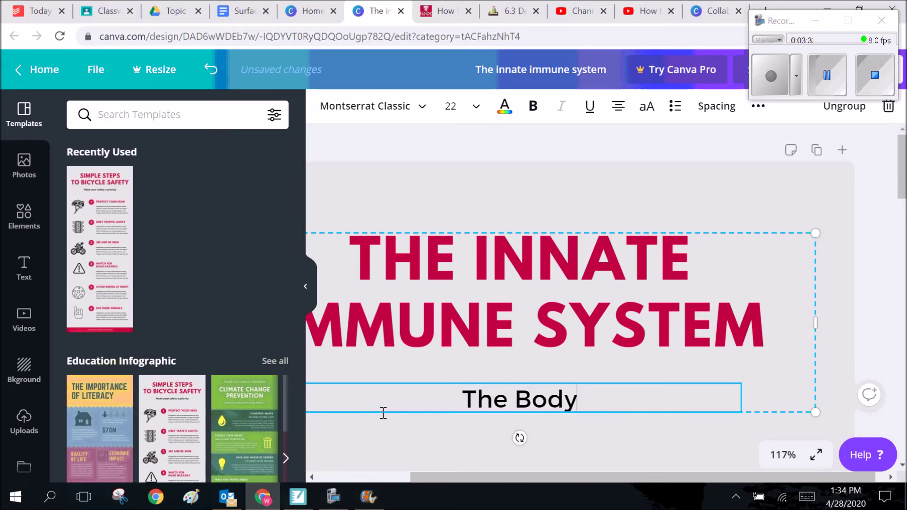
pyautogui.press('BackSpace')
pyautogui.press('BackSpace')
pyautogui.press('BackSpace')
pyautogui.write("'")
pyautogui.press('BackSpace')
pyautogui.write('s ')
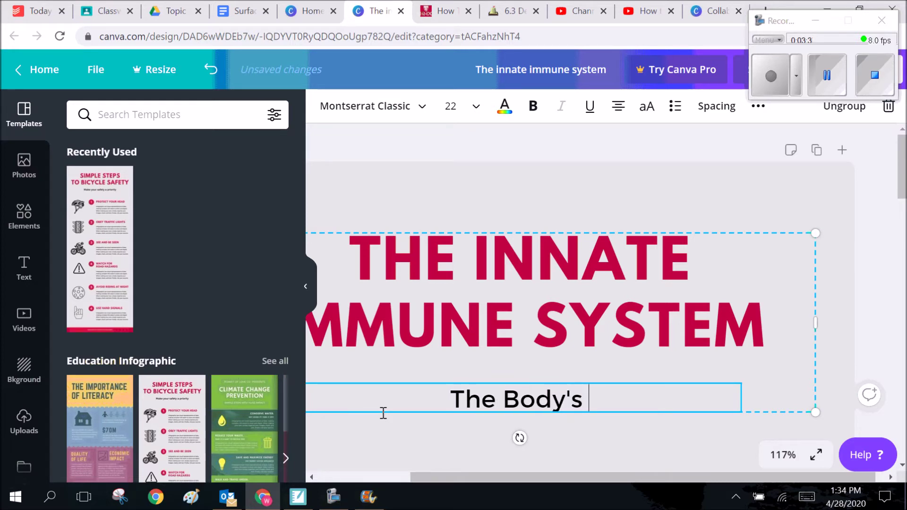
pyautogui.write('First Defense')
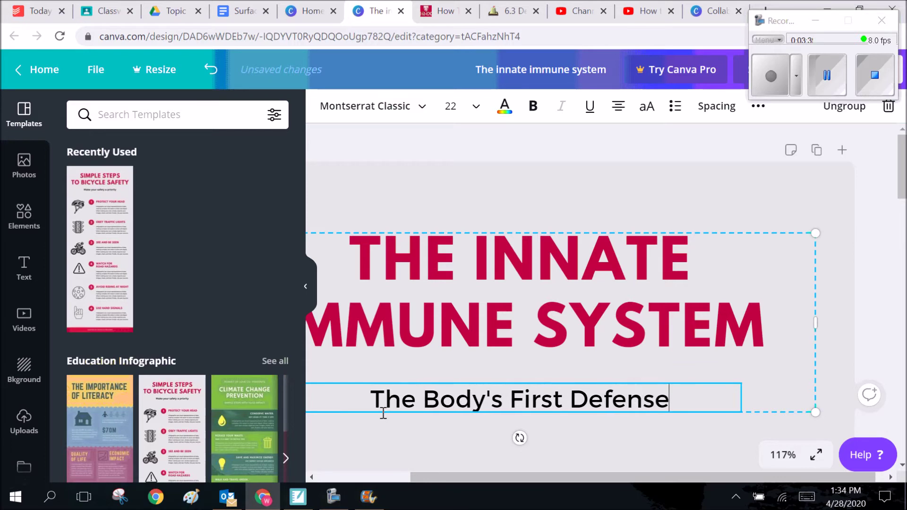